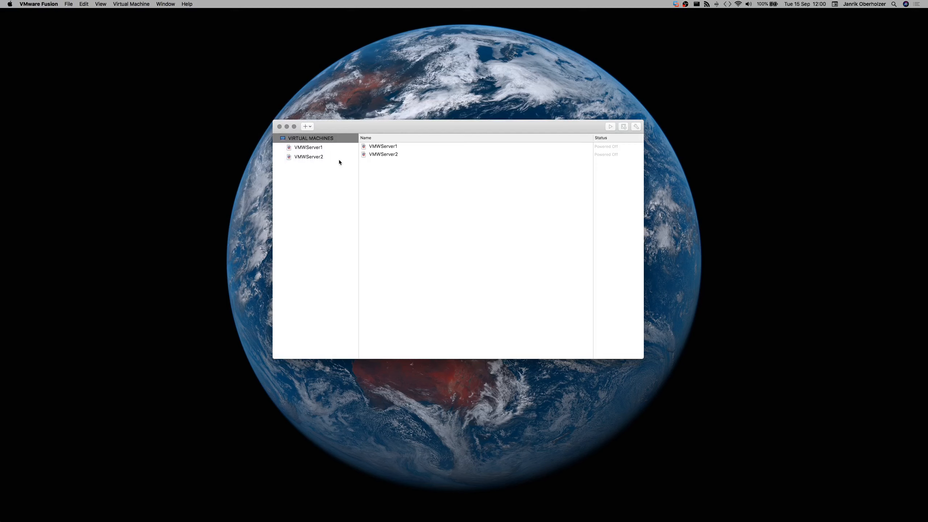
- Start creating a new virtual machine and move the installation method window clear of the virtual machine library
{"action": "left_click", "coordinate": [68, 4]}
{"action": "left_click", "coordinate": [77, 14]}
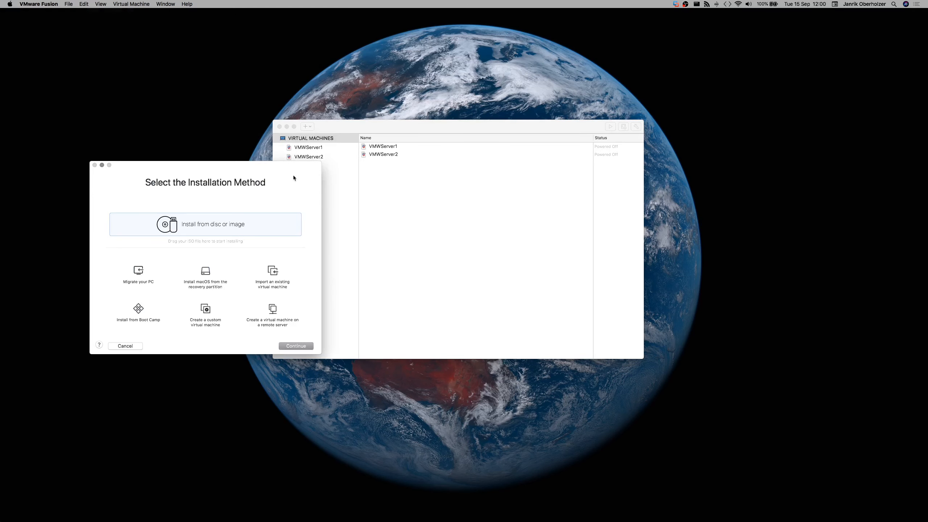
{"action": "left_click_drag", "start_coordinate": [264, 178], "coordinate": [254, 144]}
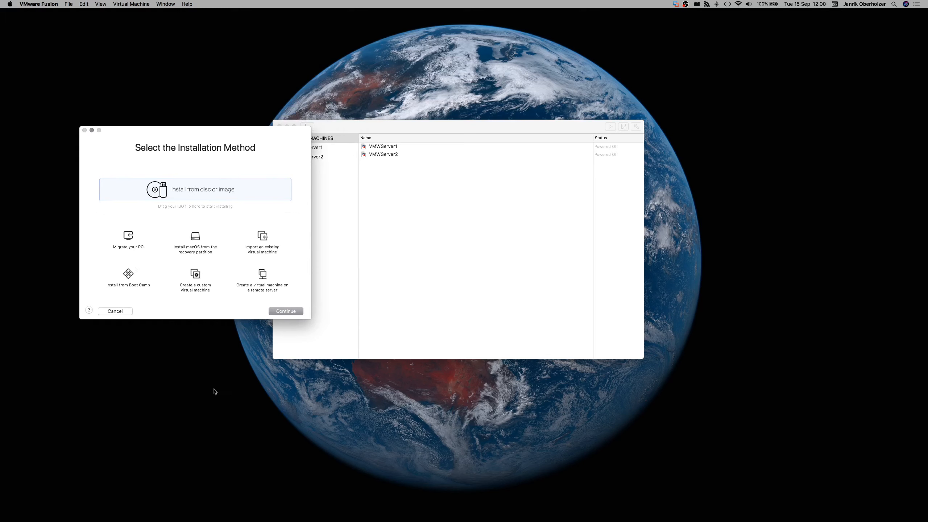
- View the Ubuntu download options in Safari, close that window, and open a new Finder window beside the installation wizard
{"action": "mouse_move", "coordinate": [292, 521]}
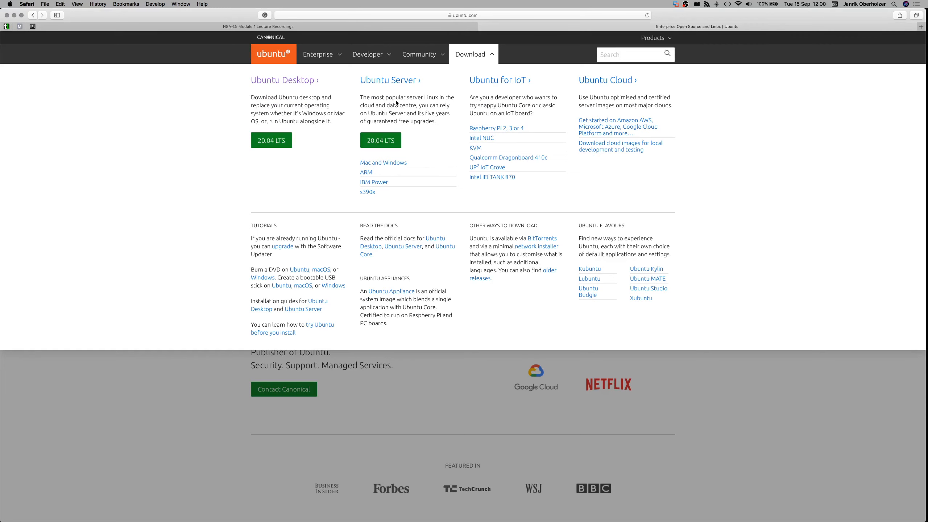
{"action": "left_click", "coordinate": [14, 15]}
{"action": "left_click", "coordinate": [496, 477]}
{"action": "key", "text": "super+n"}
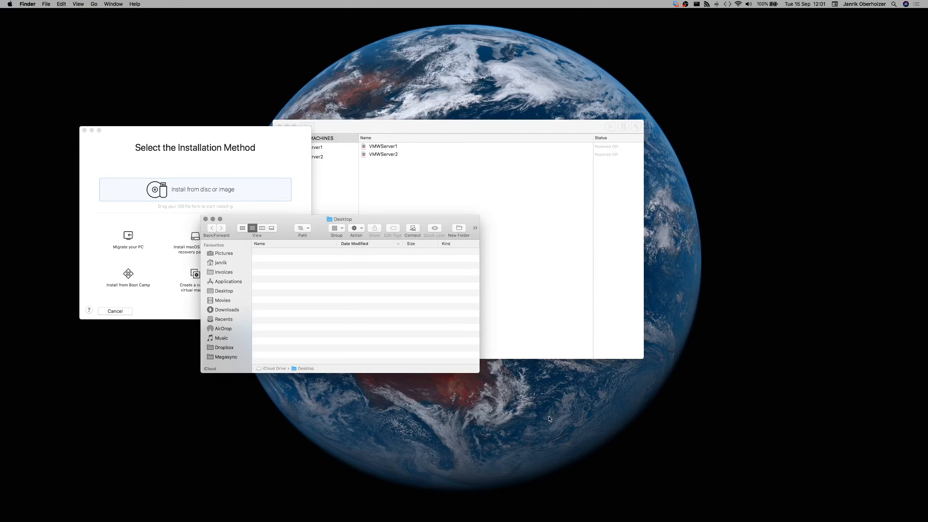
{"action": "left_click_drag", "start_coordinate": [370, 218], "coordinate": [515, 124]}
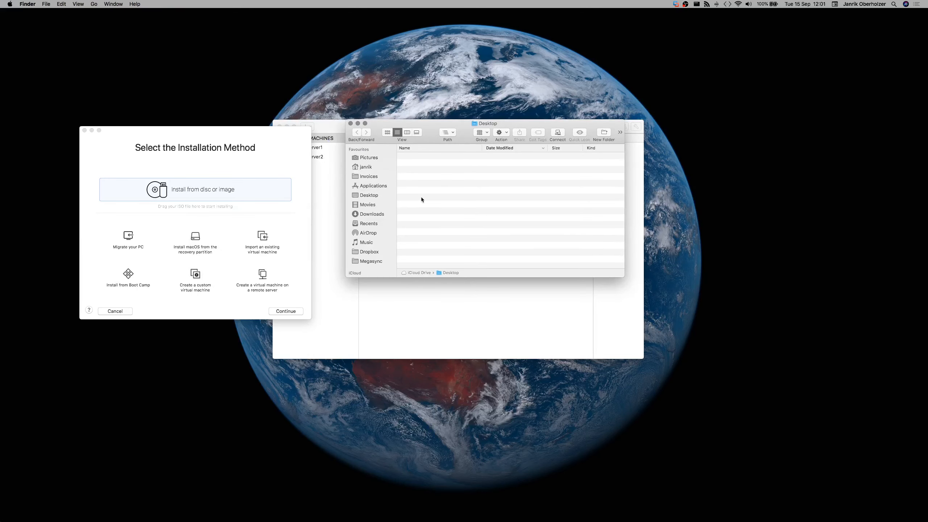
- Open the Linux folder inside Noroff > ISO on the My Passport Pro drive
{"action": "scroll", "coordinate": [379, 236], "scroll_direction": "down", "scroll_amount": 5}
{"action": "left_click", "coordinate": [376, 228]}
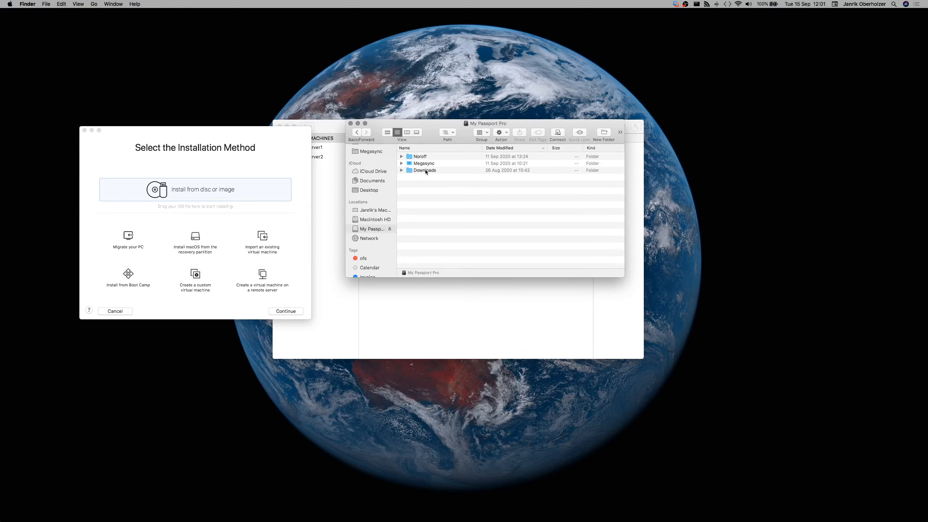
{"action": "left_click", "coordinate": [426, 171]}
{"action": "double_click", "coordinate": [420, 157]}
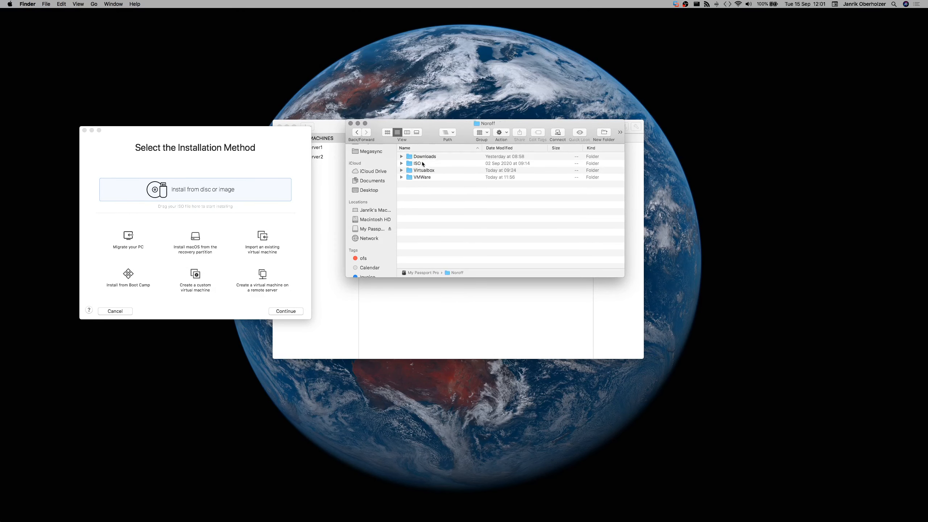
{"action": "double_click", "coordinate": [423, 164]}
{"action": "double_click", "coordinate": [420, 157]}
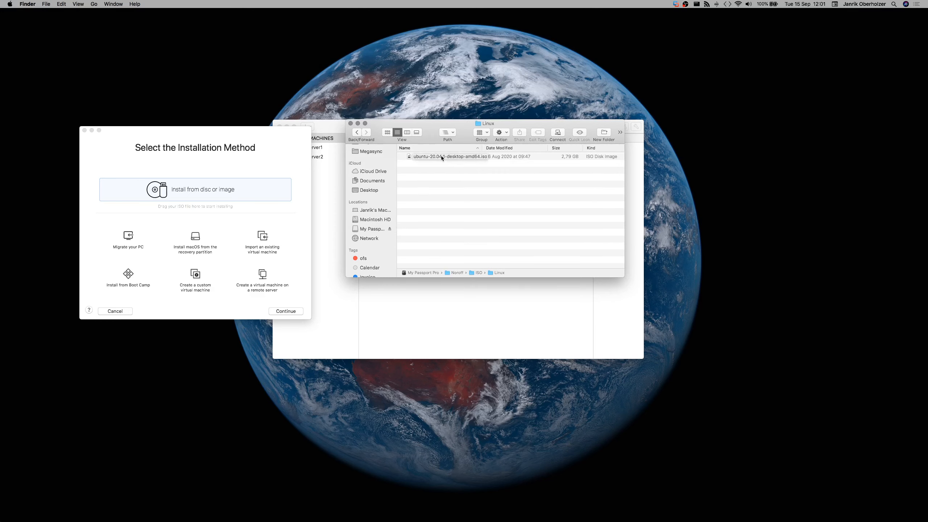
- Use the ubuntu-20.04.1-desktop-amd64.iso file as the installation image and continue to the Easy Install configuration
{"action": "left_click_drag", "start_coordinate": [428, 157], "coordinate": [186, 189]}
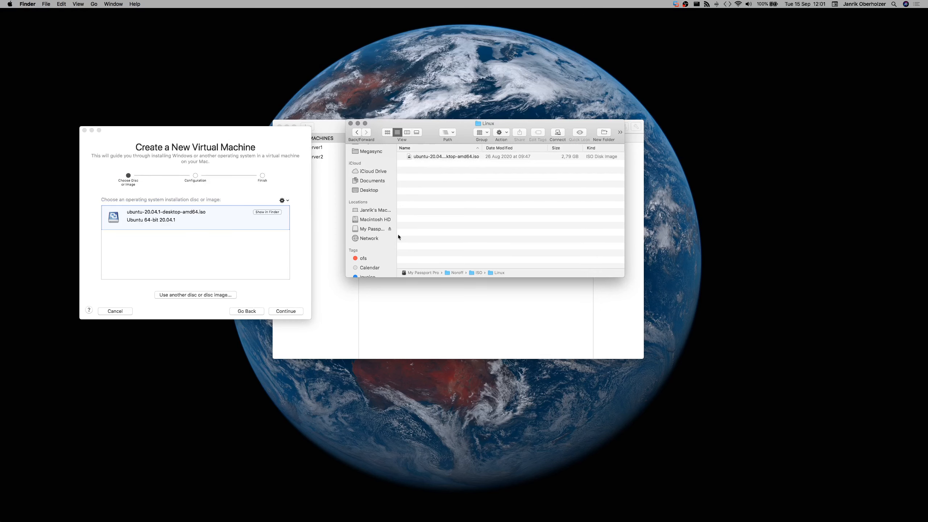
{"action": "left_click", "coordinate": [351, 124]}
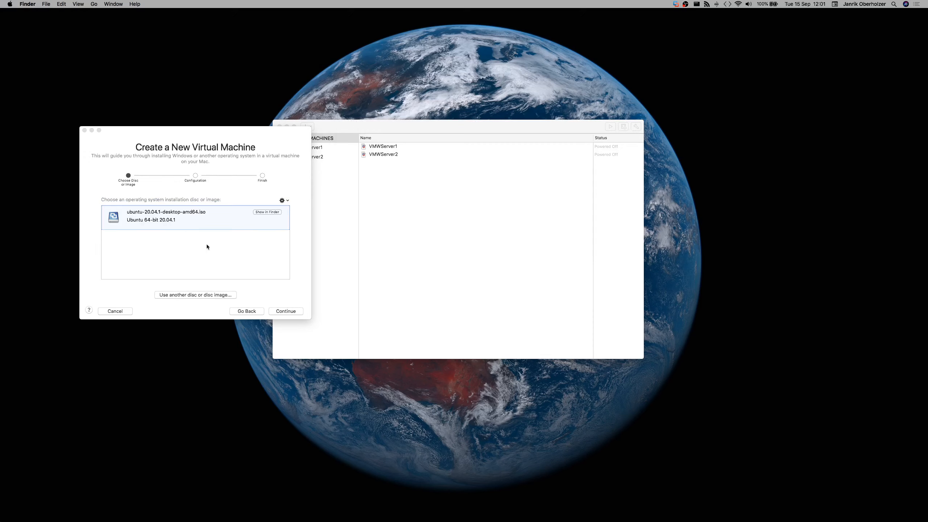
{"action": "left_click", "coordinate": [285, 311]}
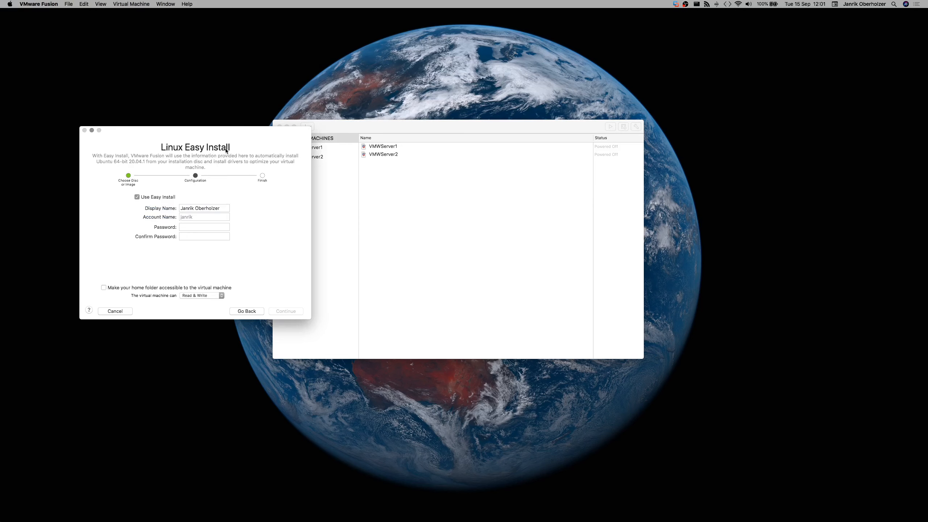
- Enter and confirm the Easy Install account password, keep Read & Write access, and continue to the virtual machine summary
{"action": "left_click", "coordinate": [208, 228]}
{"action": "type", "text": "•••"}
{"action": "key", "text": "Tab"}
{"action": "type", "text": "•••"}
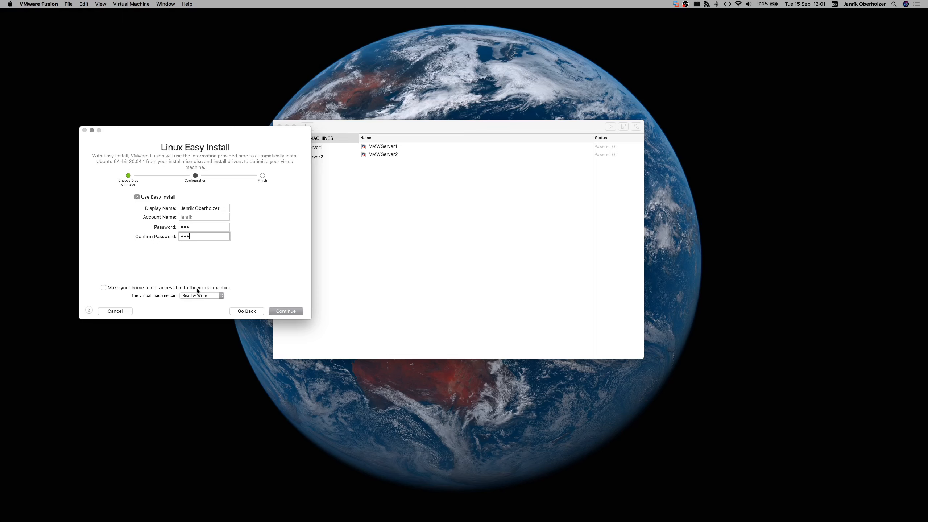
{"action": "left_click", "coordinate": [221, 299]}
{"action": "left_click", "coordinate": [219, 298]}
{"action": "left_click", "coordinate": [286, 311]}
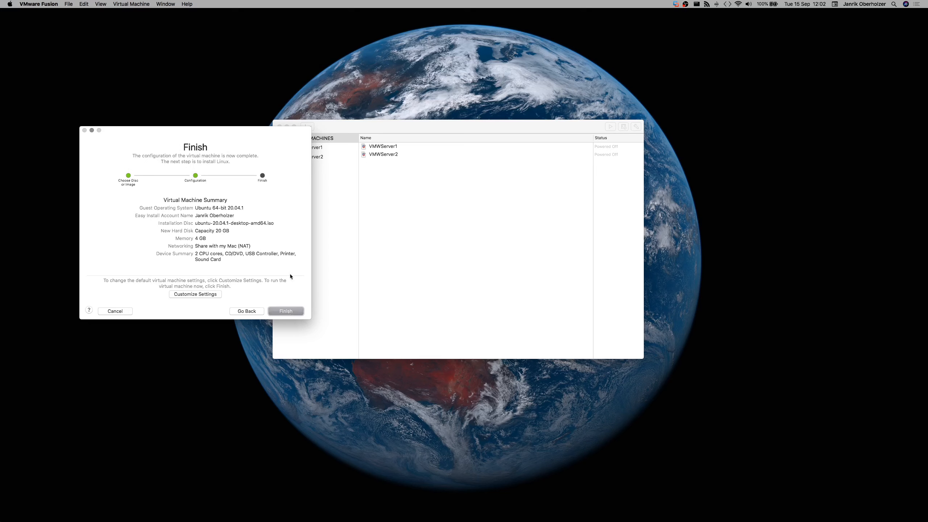
- Choose to customize the settings and save the virtual machine as Ubuntu 64-bit 20.04.1 in the Ubuntu20 folder
{"action": "left_click", "coordinate": [205, 295]}
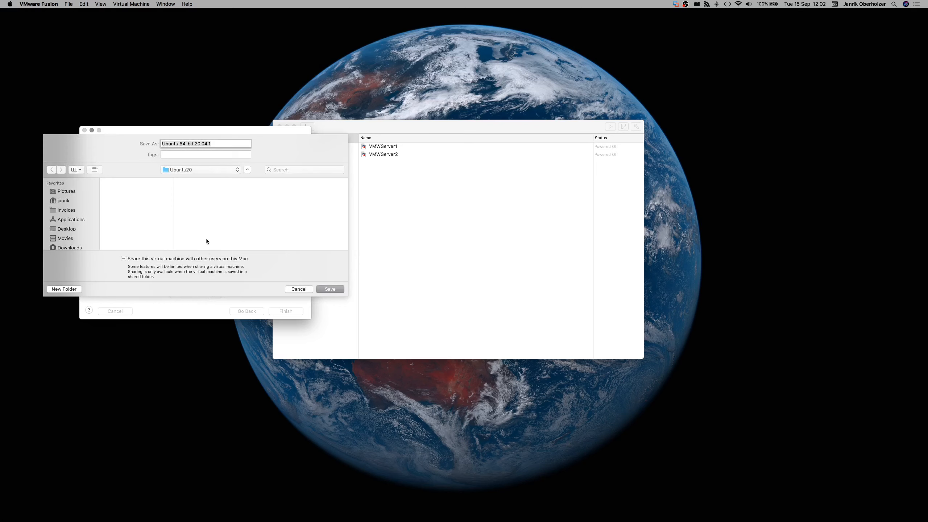
{"action": "left_click", "coordinate": [237, 169]}
{"action": "left_click", "coordinate": [258, 173]}
{"action": "left_click", "coordinate": [247, 167]}
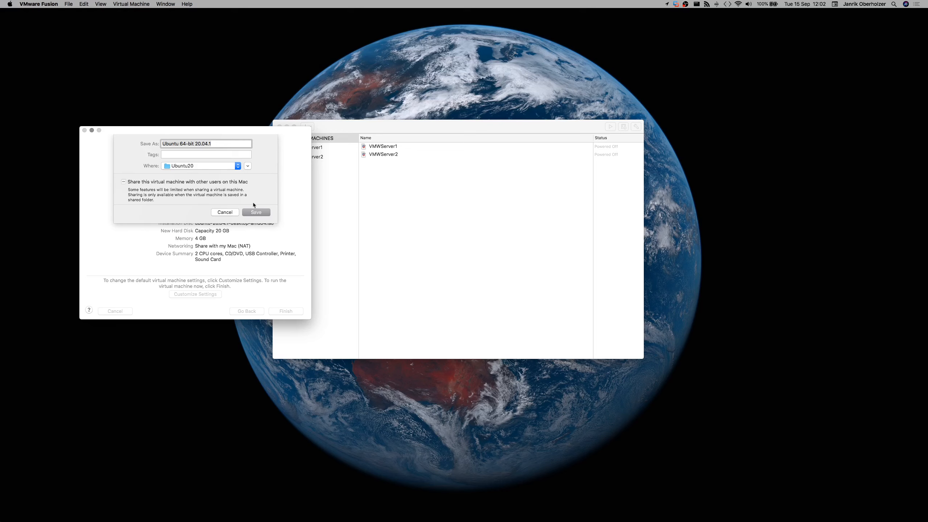
{"action": "left_click", "coordinate": [254, 213]}
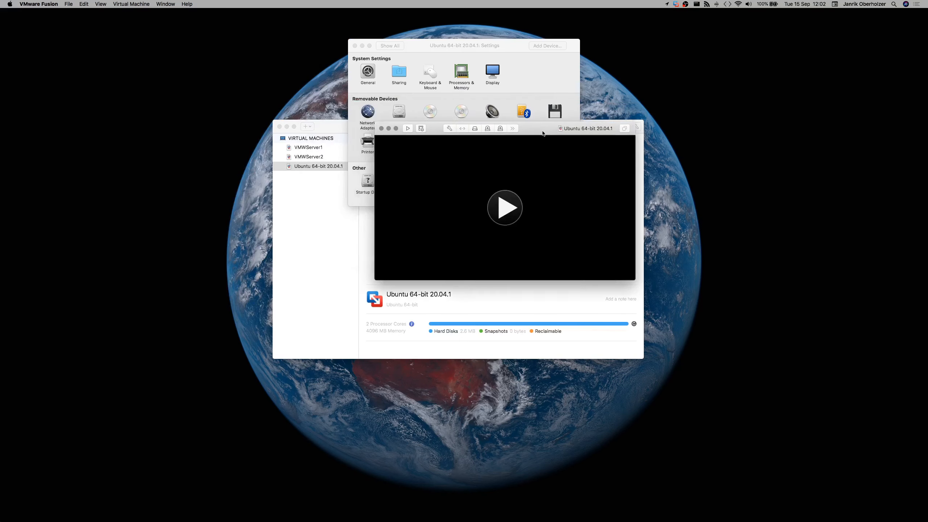
- Move the settings window aside, start the Ubuntu 64-bit 20.04.1 virtual machine, and reposition its window
{"action": "left_click_drag", "start_coordinate": [492, 48], "coordinate": [748, 170]}
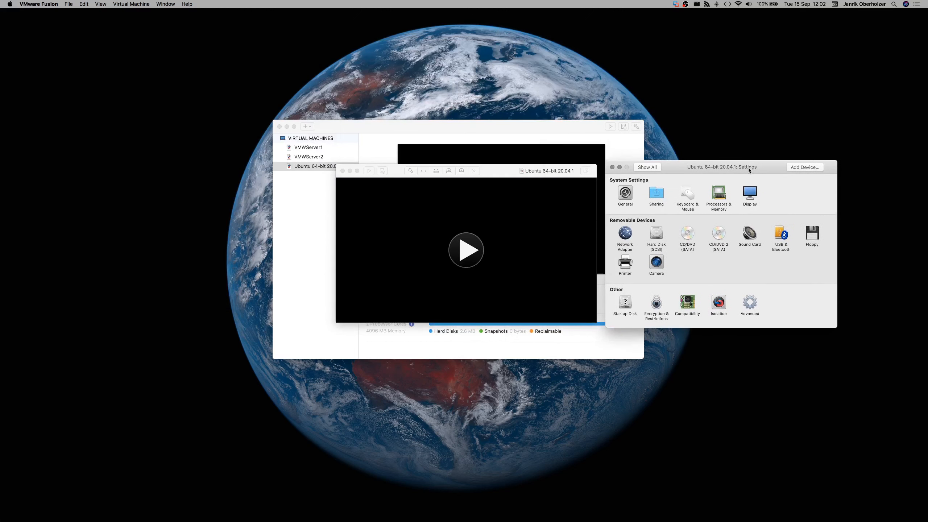
{"action": "left_click", "coordinate": [500, 181]}
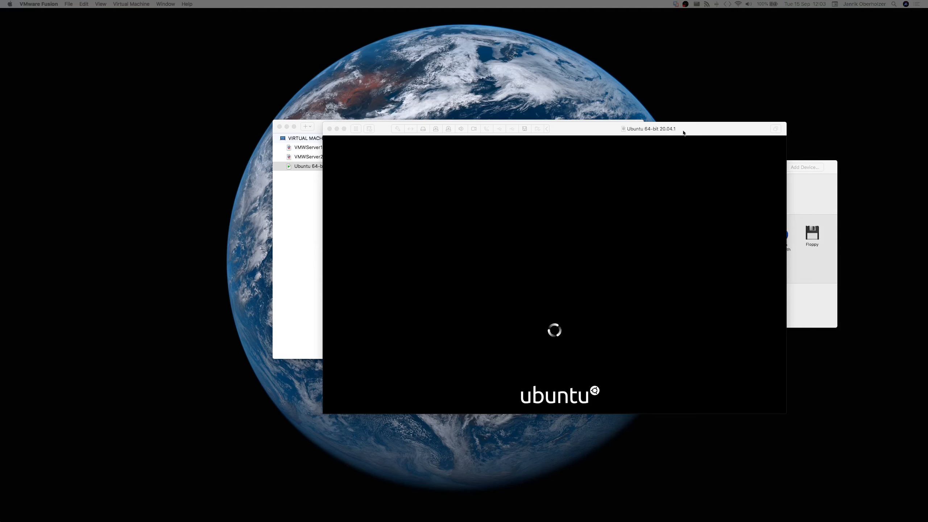
{"action": "left_click_drag", "start_coordinate": [655, 129], "coordinate": [566, 83]}
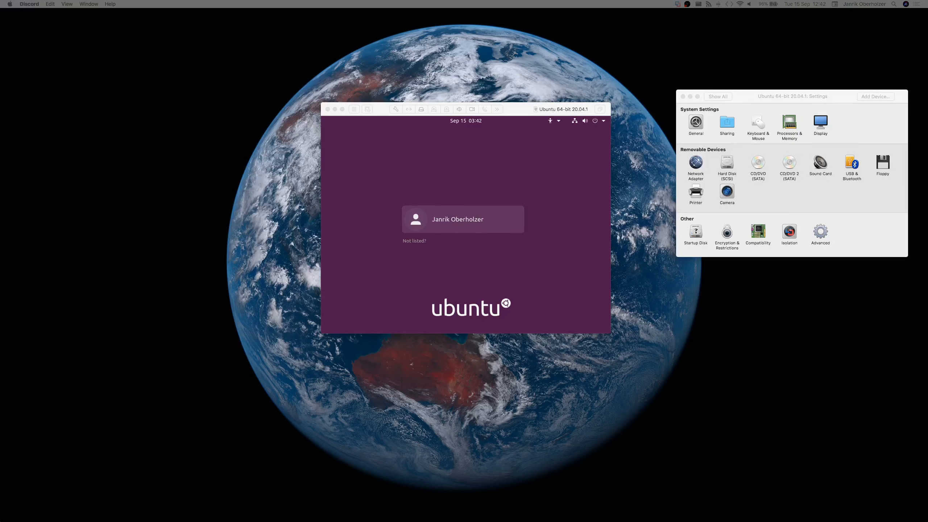
- Log in to the listed Ubuntu user account with the account password
{"action": "left_click", "coordinate": [477, 229]}
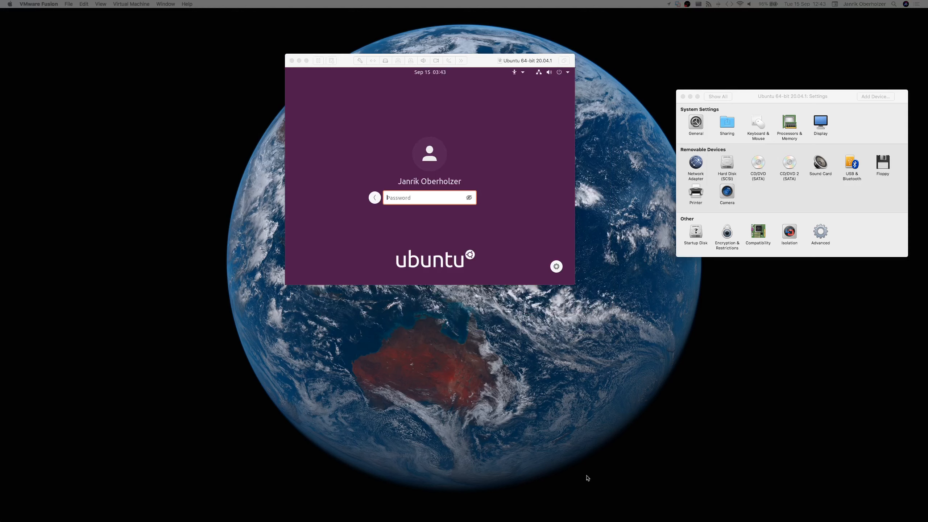
{"action": "left_click", "coordinate": [414, 197]}
{"action": "type", "text": "●●●"}
{"action": "key", "text": "Return"}
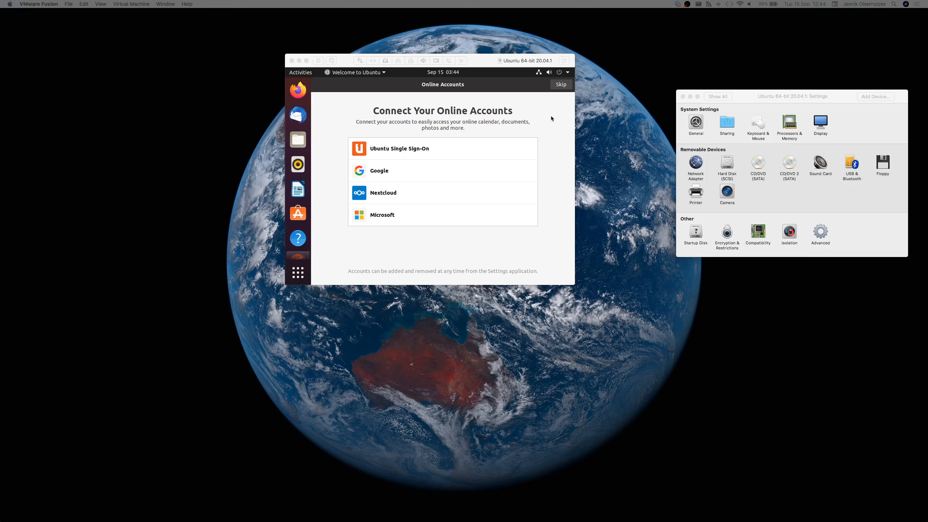
- Skip online accounts and Livepatch, choose not to send system info, and leave Location Services off in the Ubuntu welcome setup
{"action": "left_click", "coordinate": [556, 90]}
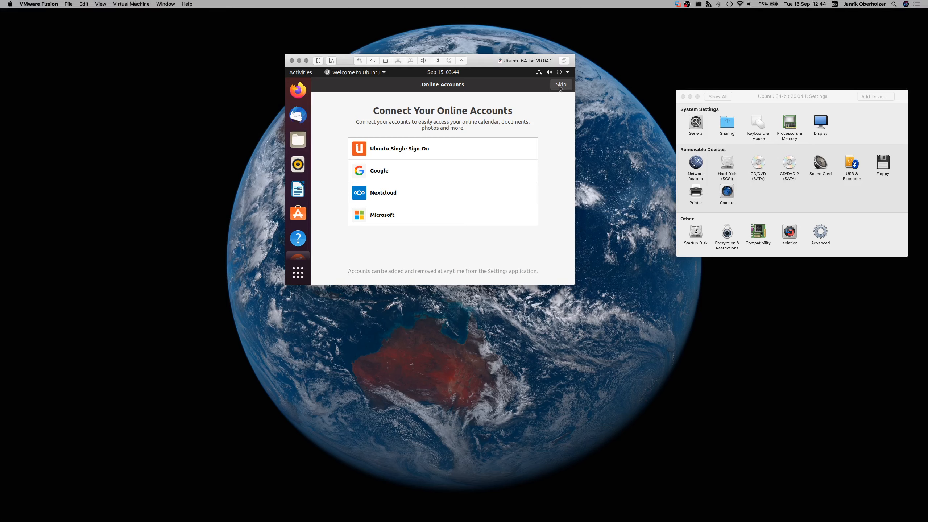
{"action": "left_click", "coordinate": [560, 87]}
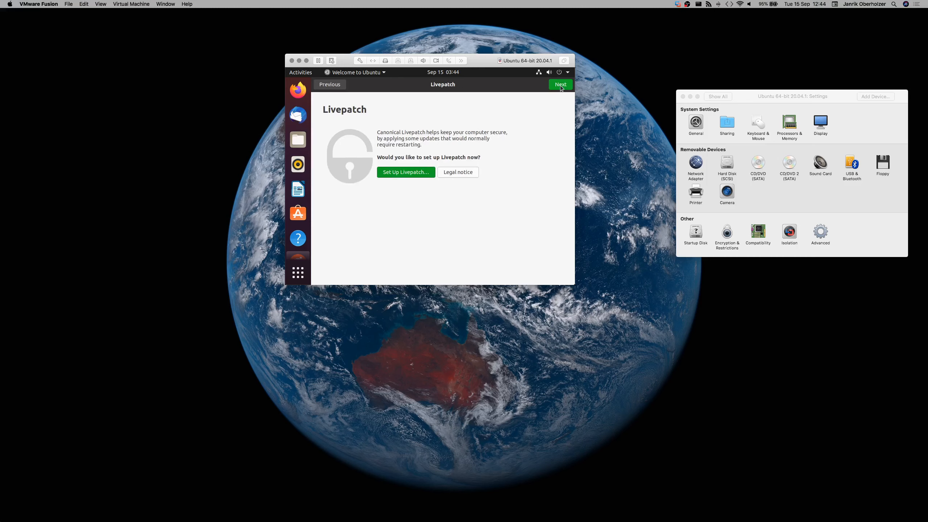
{"action": "left_click", "coordinate": [560, 86]}
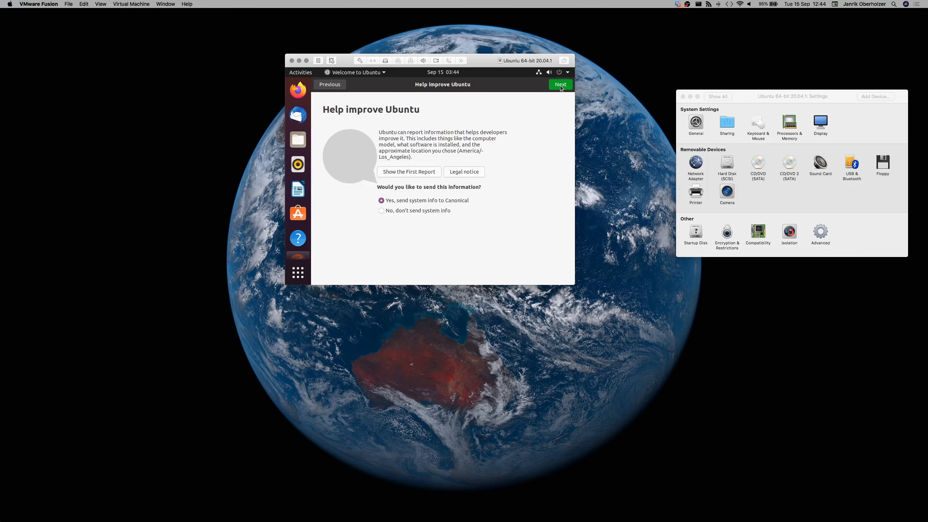
{"action": "left_click", "coordinate": [428, 211]}
{"action": "left_click", "coordinate": [562, 85]}
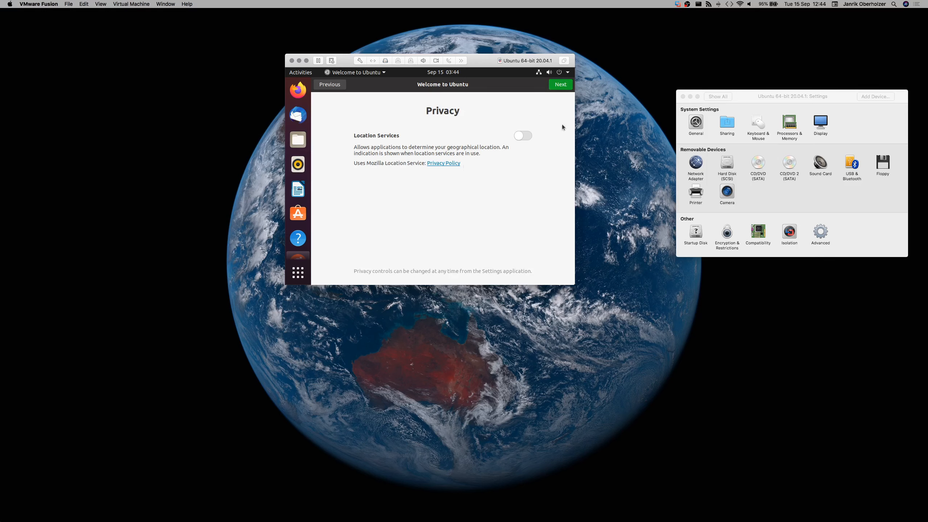
{"action": "left_click", "coordinate": [561, 85]}
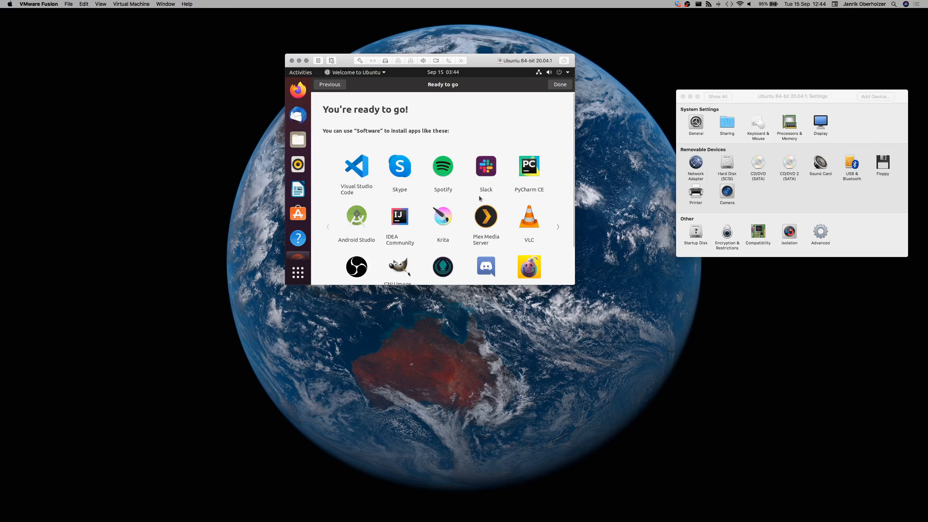
- Look through the suggested apps on the Ready to go page and finish the welcome setup
{"action": "scroll", "coordinate": [464, 208], "scroll_direction": "down", "scroll_amount": 2}
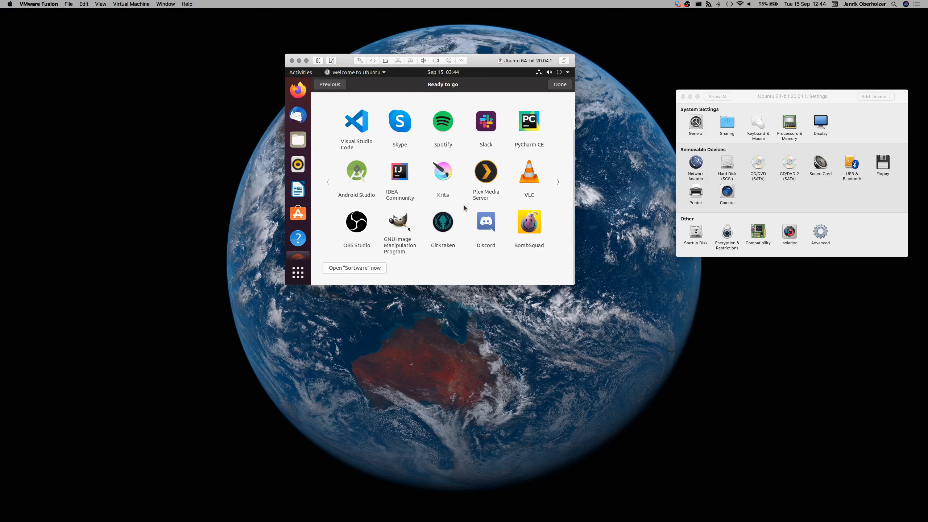
{"action": "scroll", "coordinate": [464, 206], "scroll_direction": "up", "scroll_amount": 3}
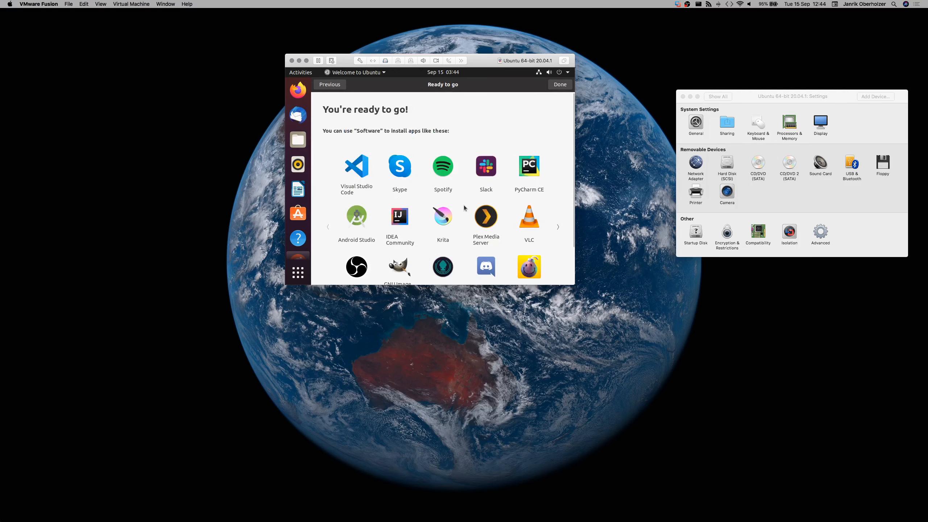
{"action": "scroll", "coordinate": [464, 207], "scroll_direction": "down", "scroll_amount": 2}
{"action": "scroll", "coordinate": [464, 208], "scroll_direction": "up", "scroll_amount": 1}
{"action": "scroll", "coordinate": [464, 205], "scroll_direction": "down", "scroll_amount": 2}
{"action": "scroll", "coordinate": [464, 205], "scroll_direction": "up", "scroll_amount": 2}
{"action": "left_click", "coordinate": [561, 85]}
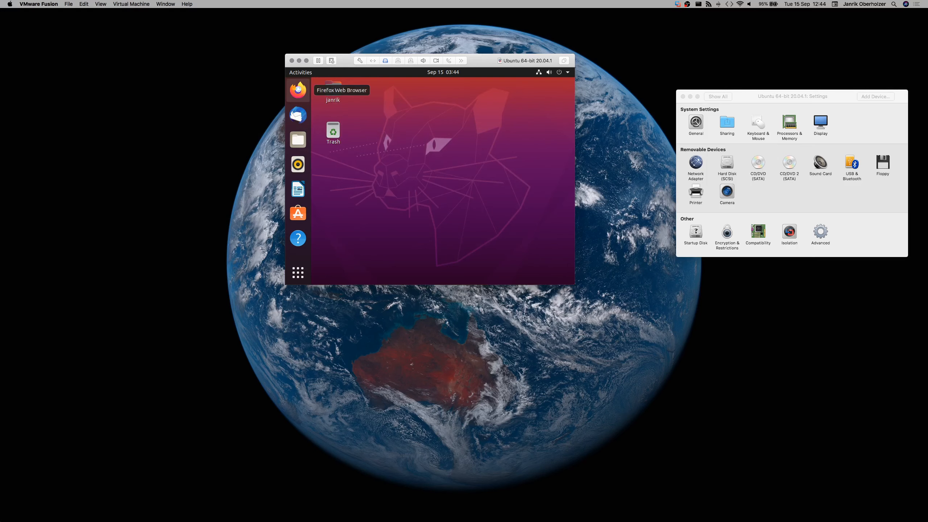
- Open Firefox in the Ubuntu virtual machine and load the Google home page
{"action": "left_click", "coordinate": [297, 90]}
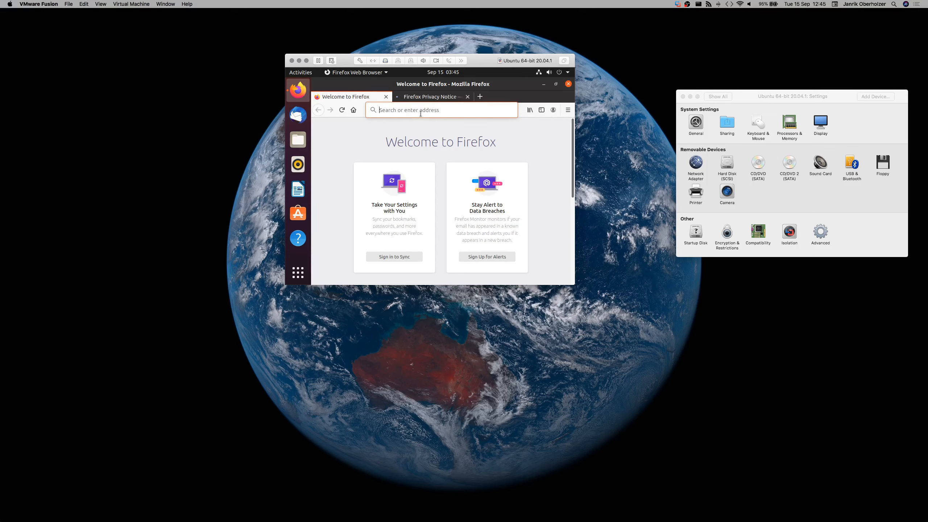
{"action": "type", "text": "google"}
{"action": "key", "text": "Return"}
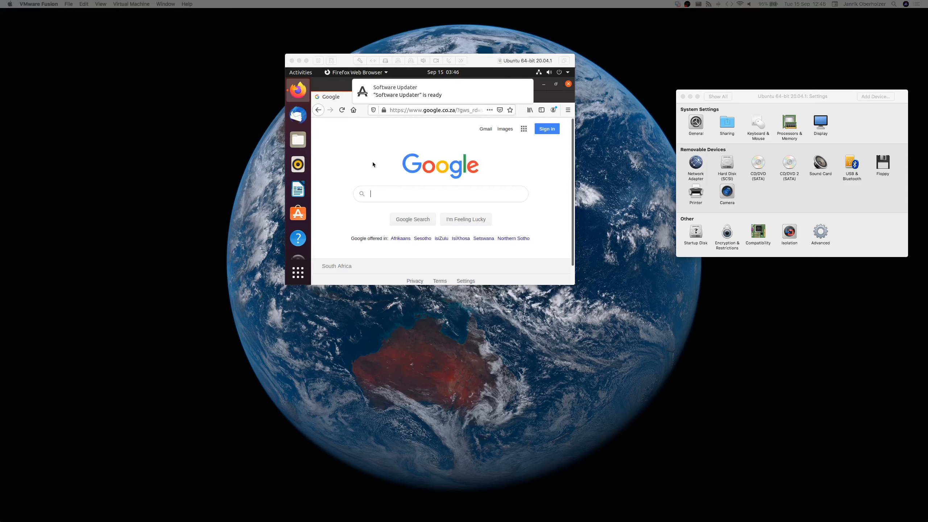
- View the list of all installed applications and return to the Firefox window
{"action": "left_click", "coordinate": [300, 276]}
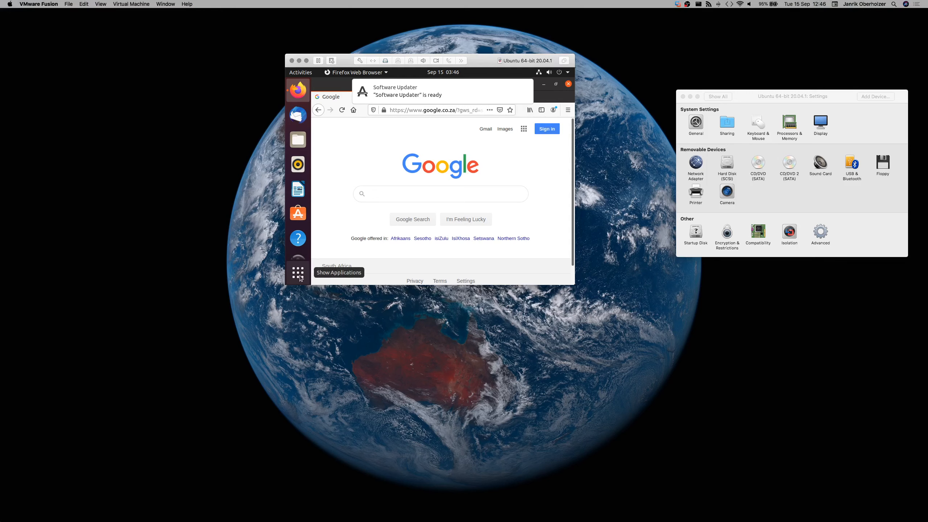
{"action": "left_click", "coordinate": [300, 277]}
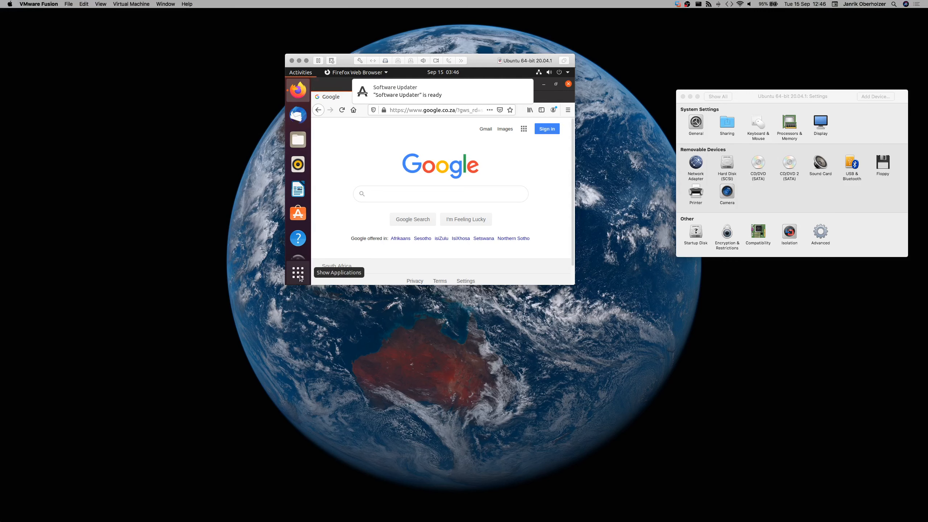
{"action": "left_click", "coordinate": [300, 277]}
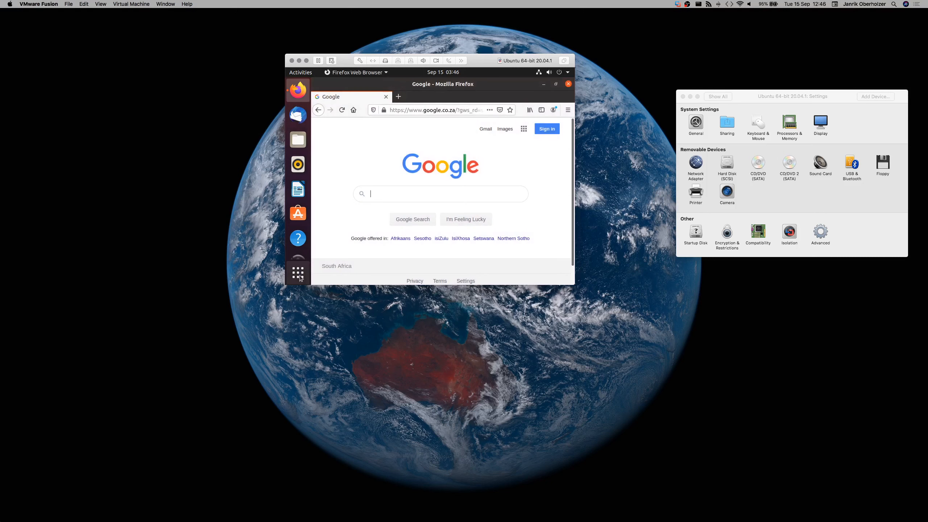
{"action": "left_click", "coordinate": [300, 277]}
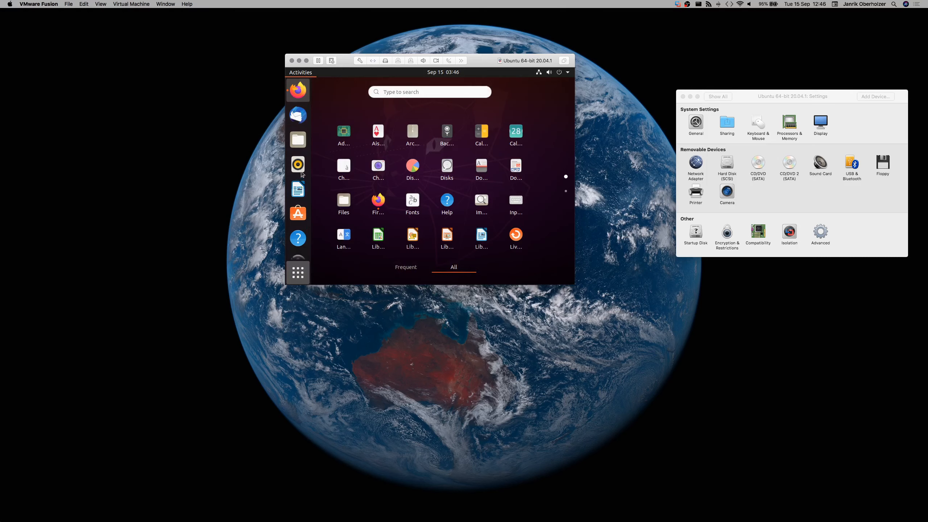
{"action": "left_click", "coordinate": [335, 103]}
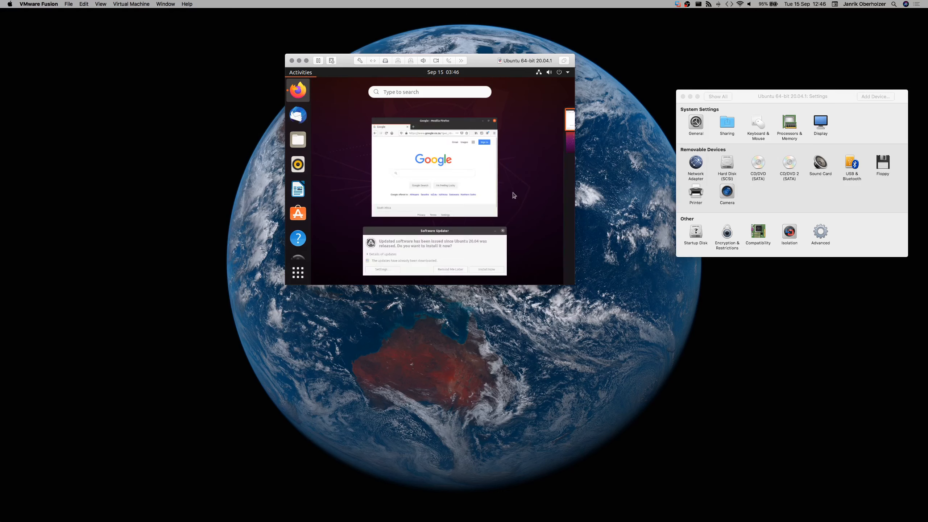
{"action": "left_click", "coordinate": [470, 176]}
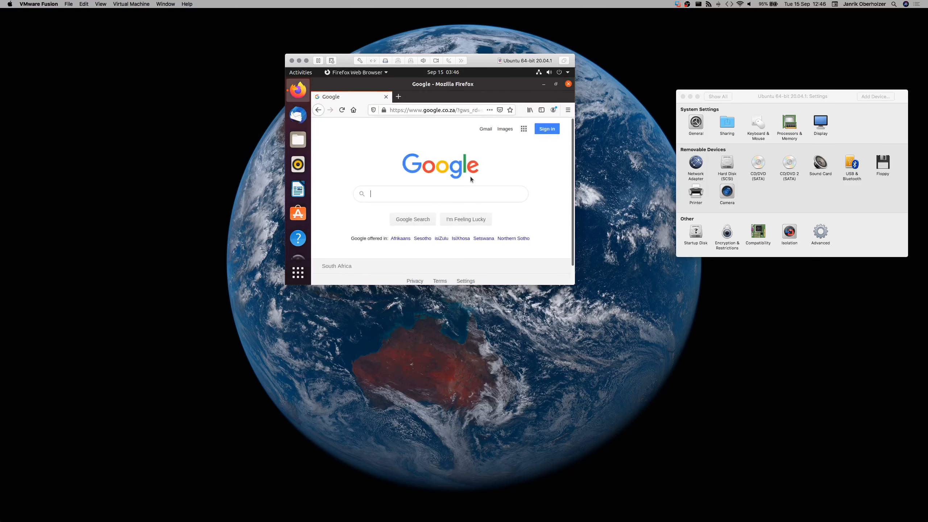